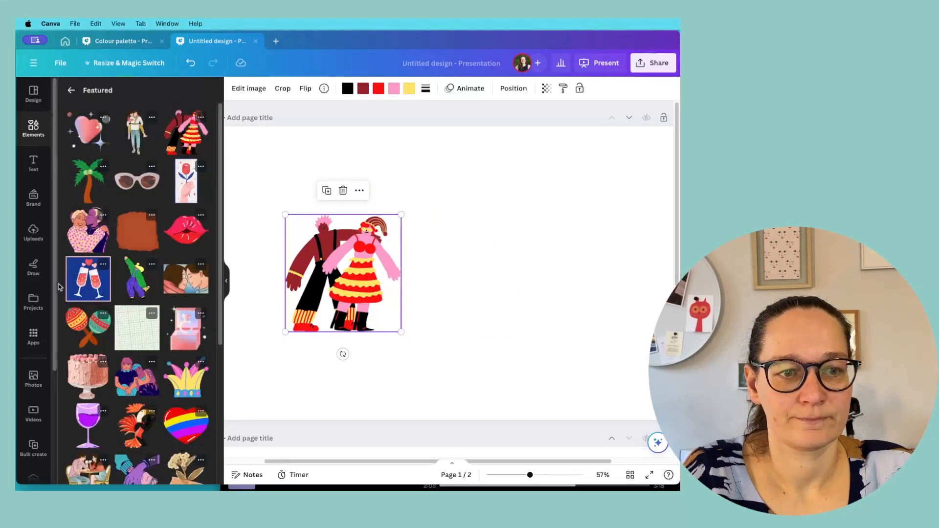
Step: Add the crossed maracas graphic to page 1 and scale it down beside the carnival couple
left_click(90, 329)
left_click_drag(593, 156, 465, 266)
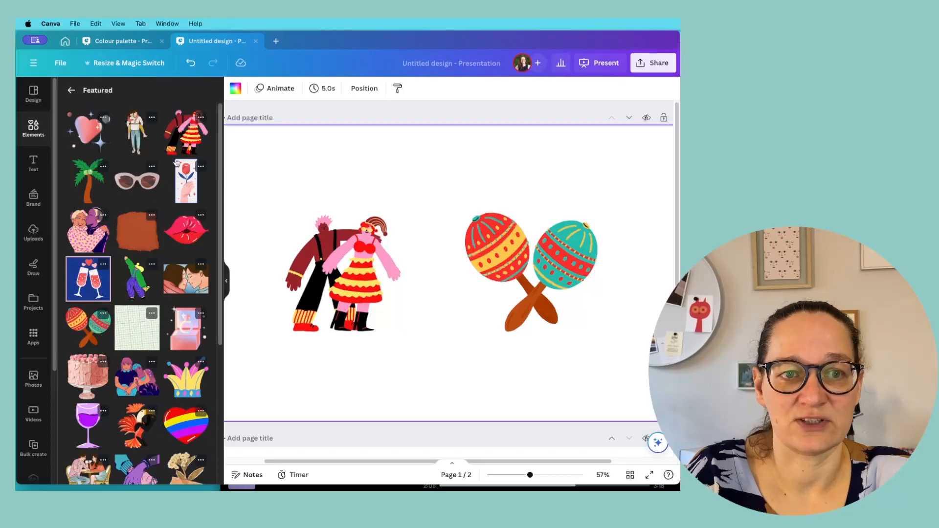
Step: Check the carnival couple graphic's details and compare the editing options available for the couple and the maracas
left_click(200, 117)
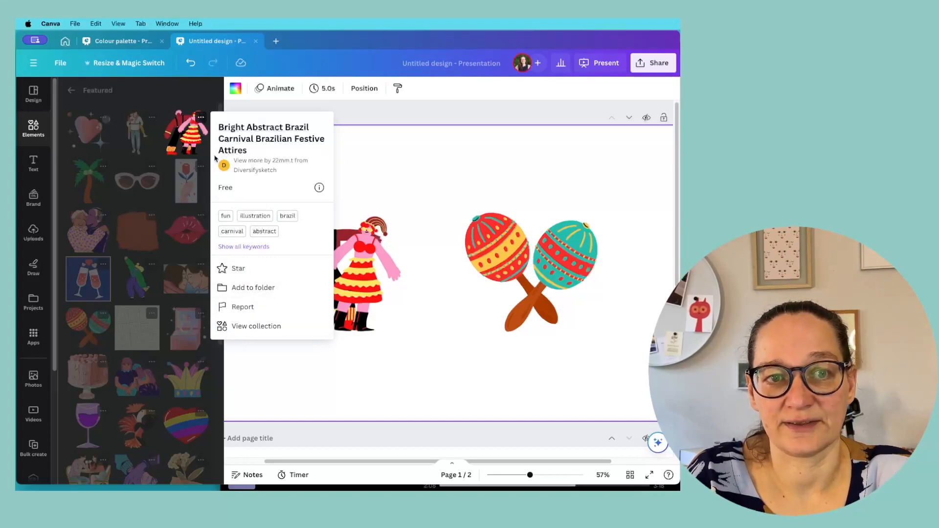
left_click(191, 96)
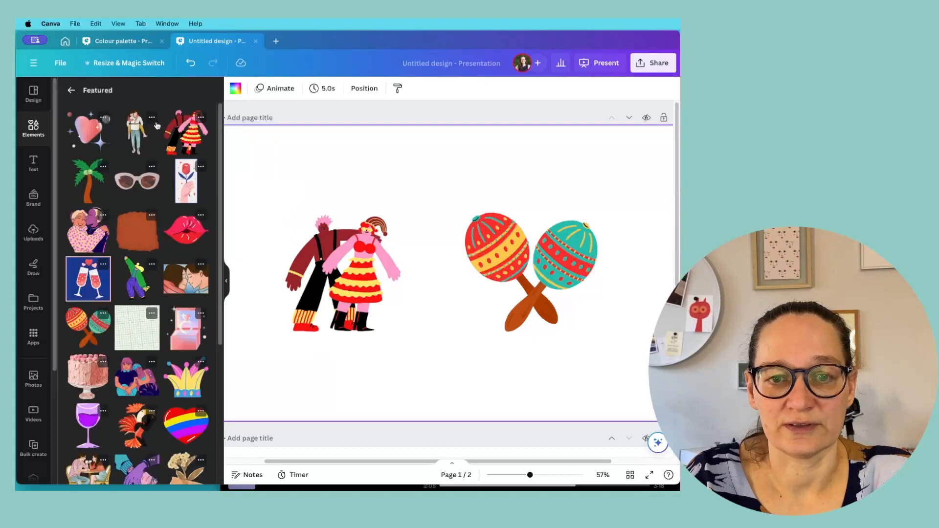
left_click(364, 283)
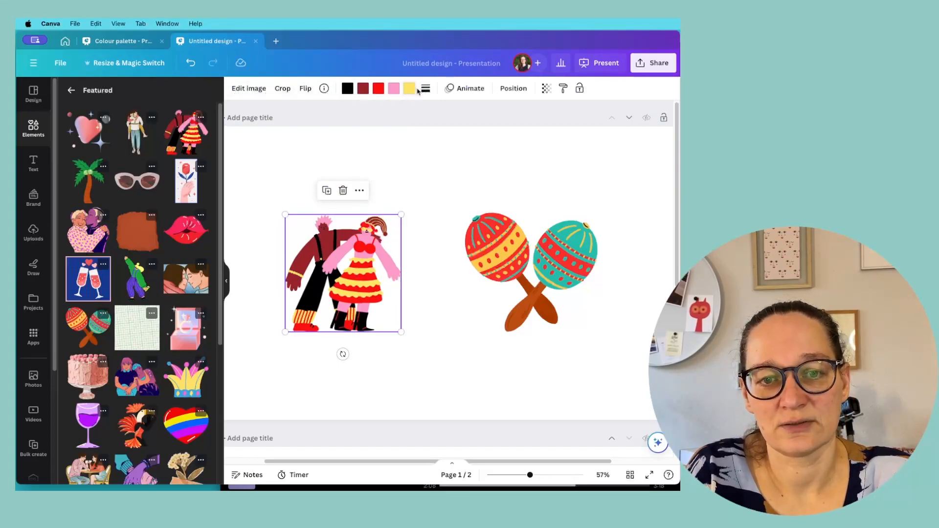
left_click(545, 284)
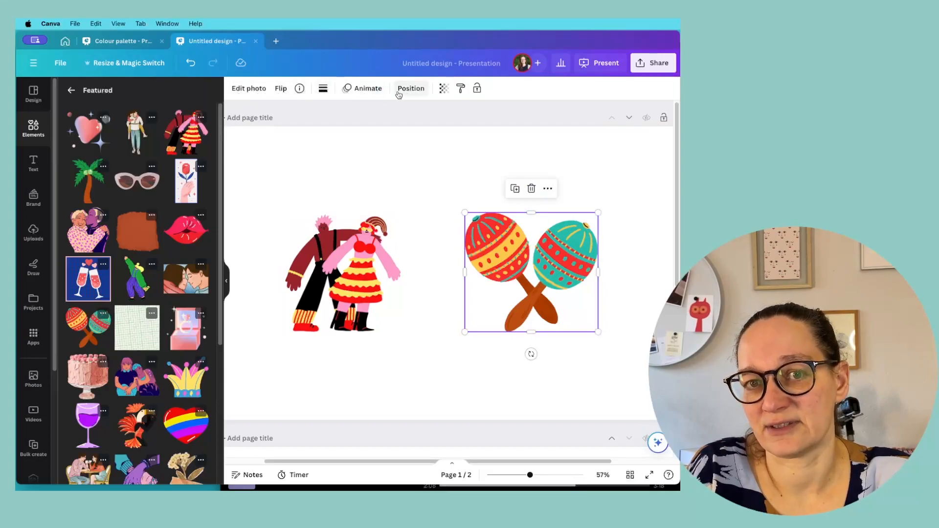
left_click(348, 275)
left_click(543, 259)
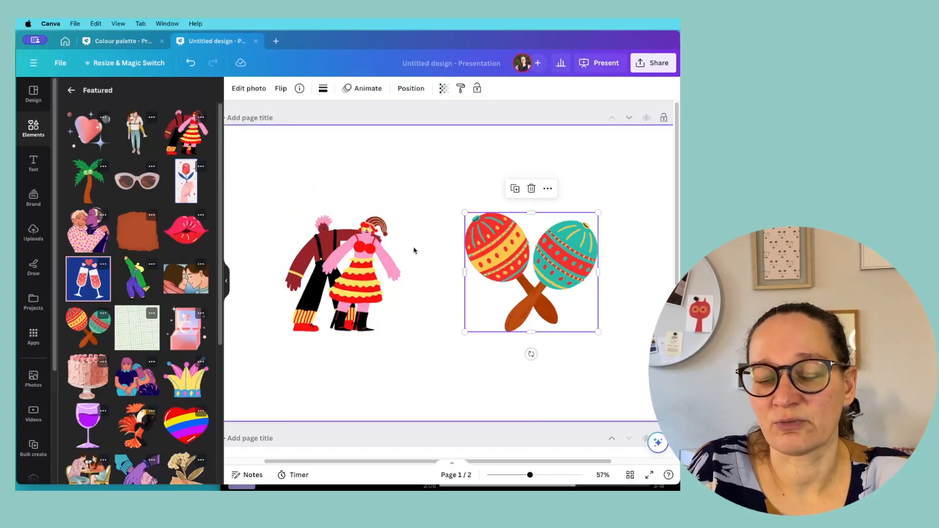
left_click(365, 277)
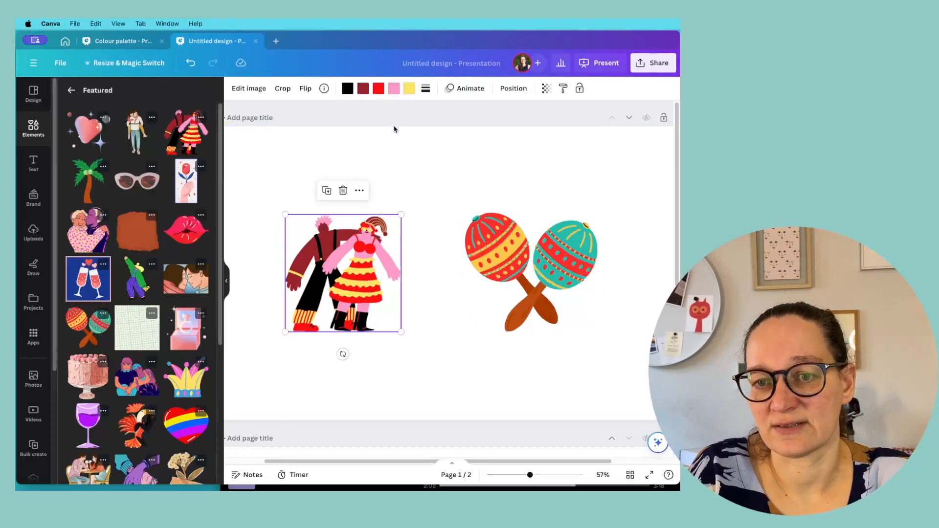
left_click(562, 261)
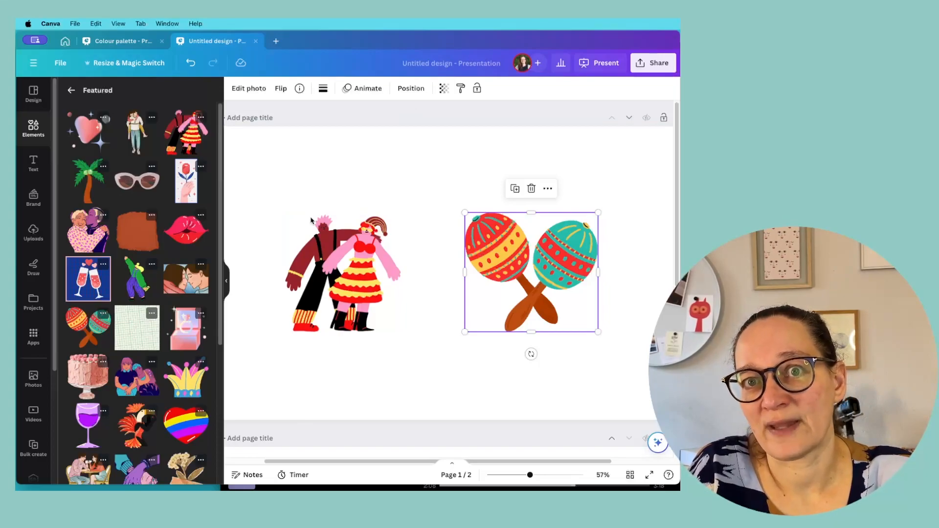
left_click(350, 266)
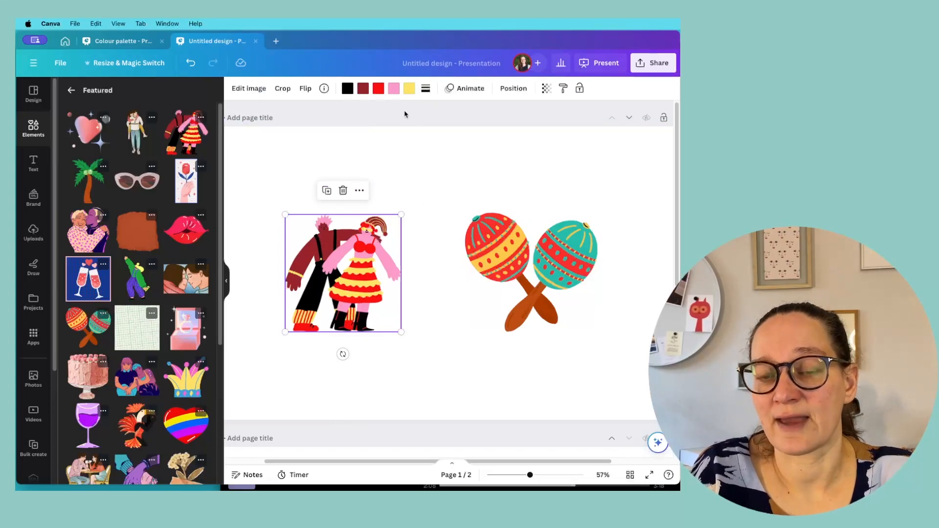
left_click(500, 255)
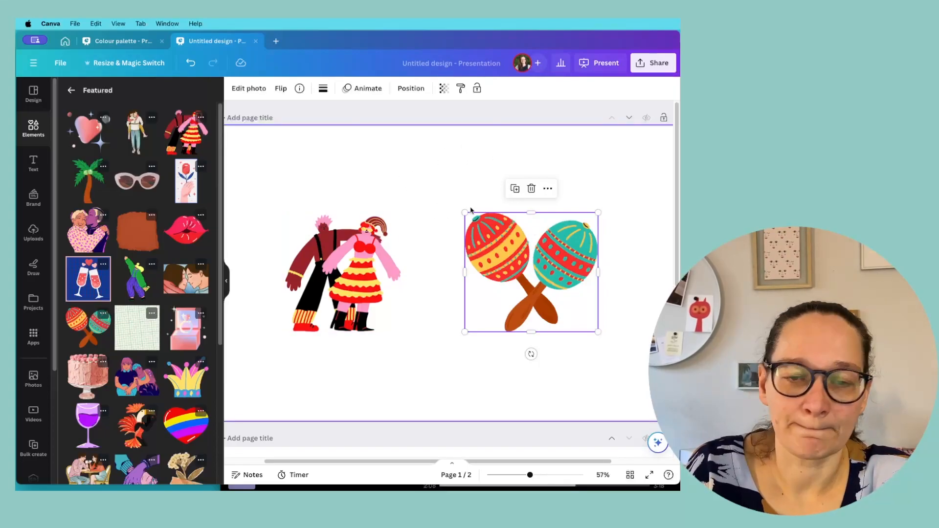
left_click(356, 266)
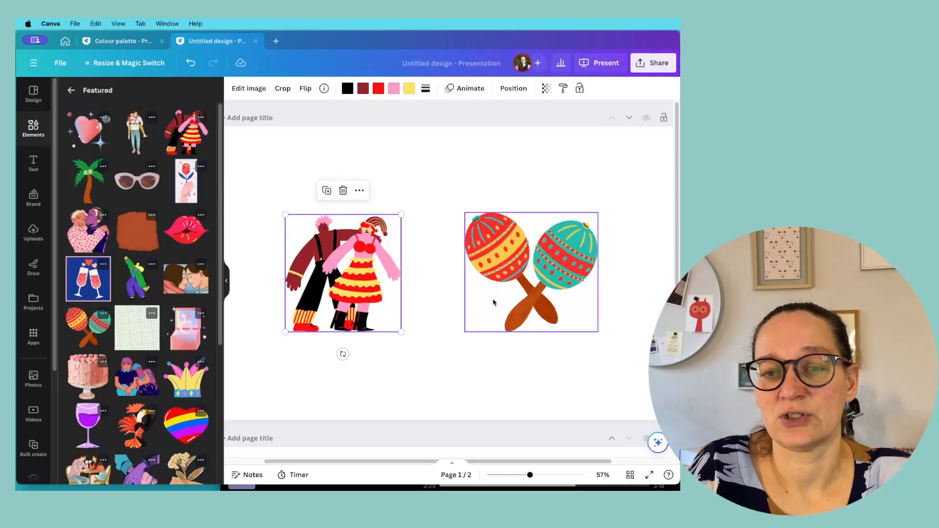
Step: Delete the maracas graphic from page 1
left_click(571, 258)
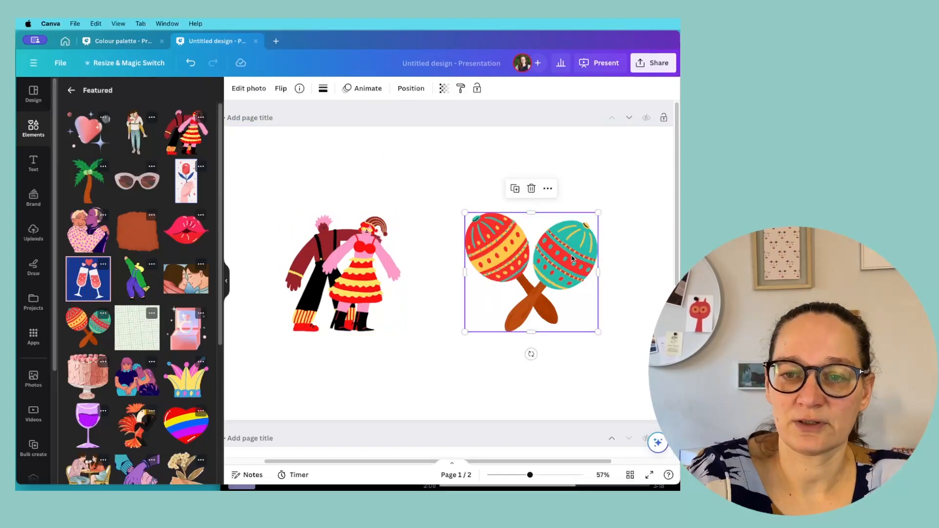
key("Delete")
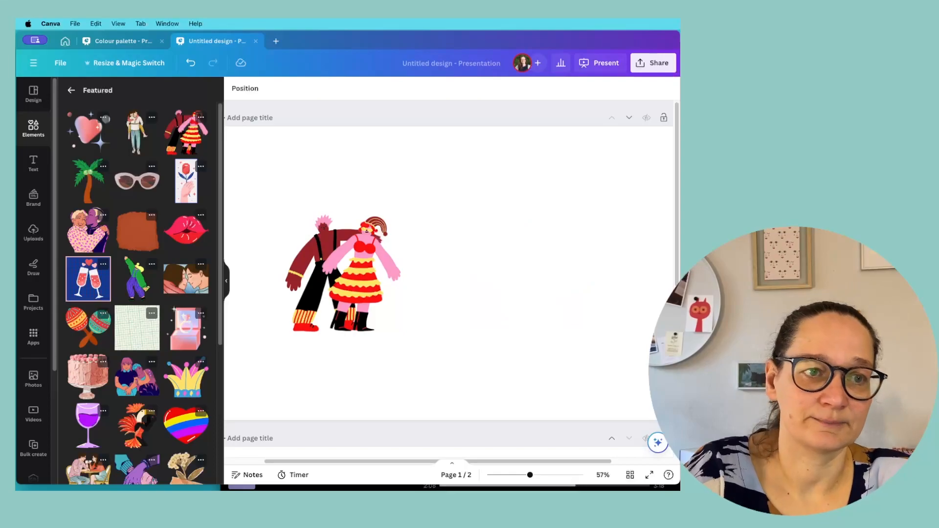
Step: Try the red Happy Valentine's Day sticker from the Graphics library beside the carnival couple, and undo its placement
left_click(70, 91)
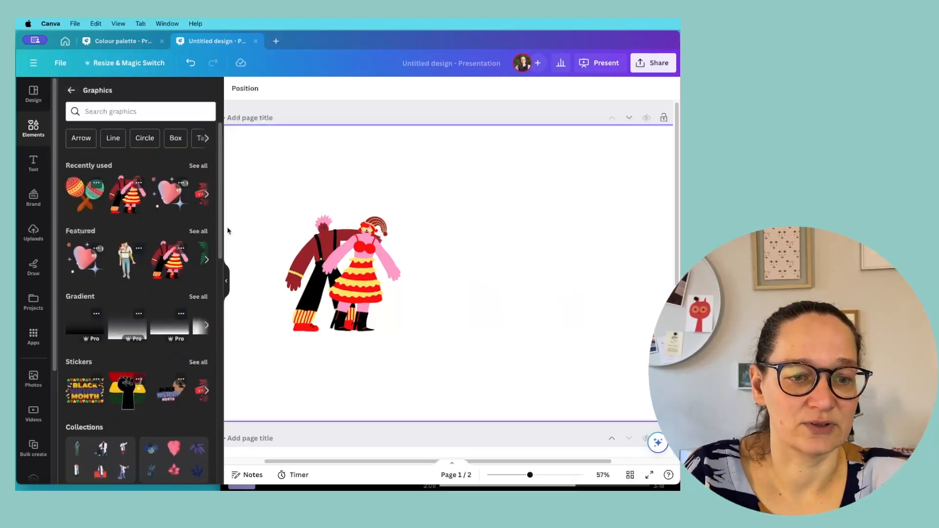
left_click(206, 391)
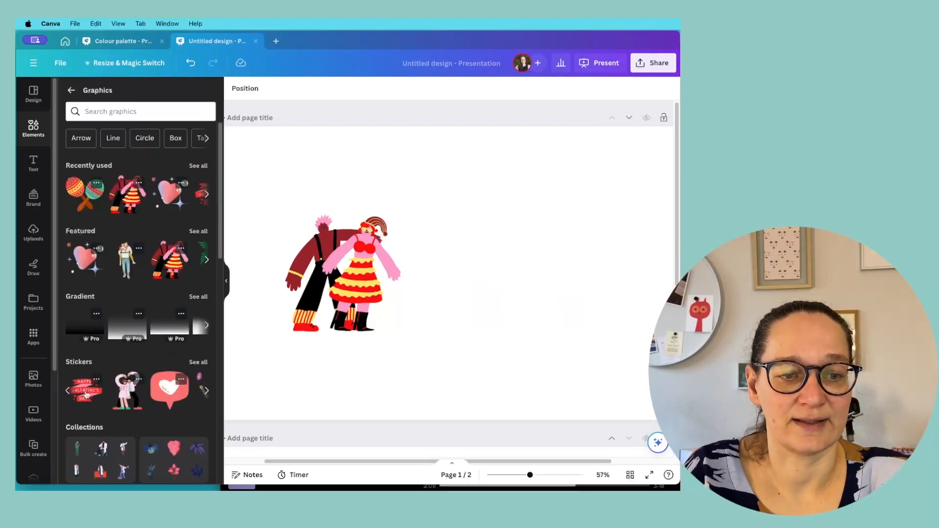
left_click(85, 395)
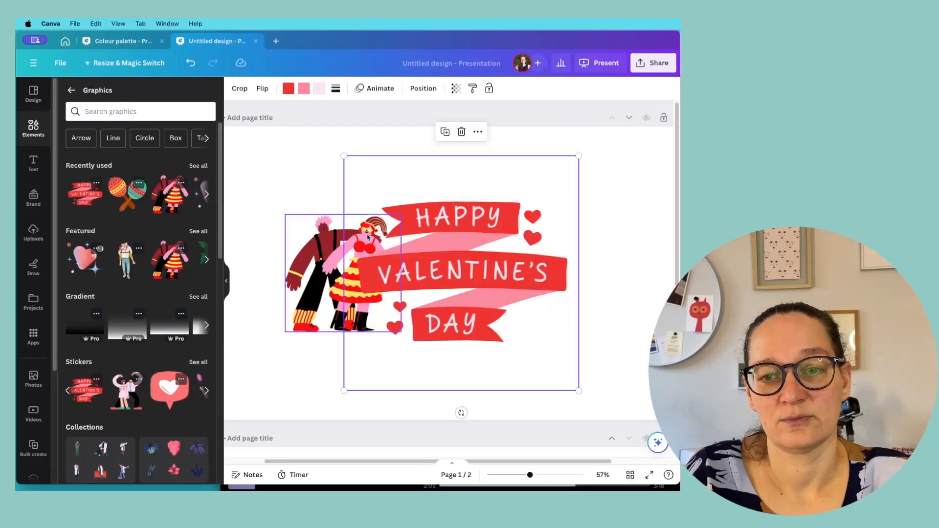
left_click_drag(451, 277, 515, 271)
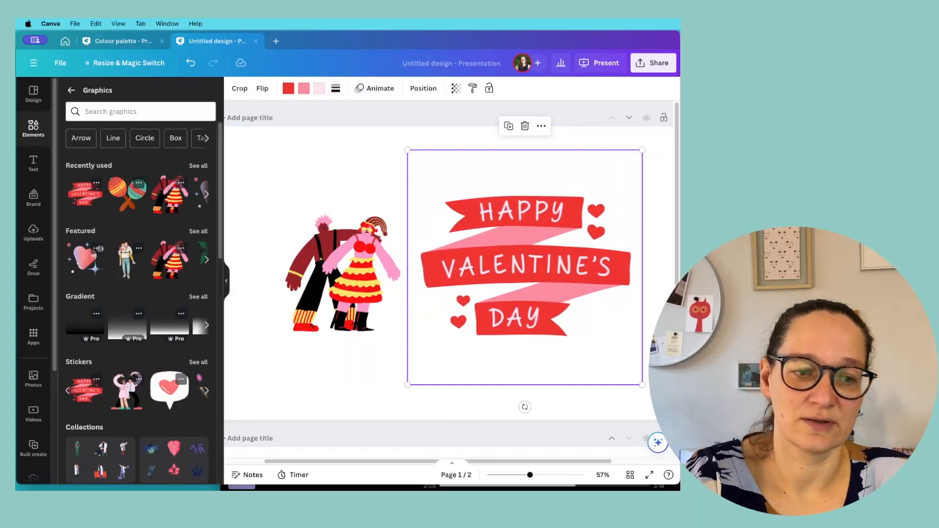
key("super+z")
Step: Try the heart speech-bubble sticker at a reduced size beside the carnival couple, and delete it
left_click(169, 390)
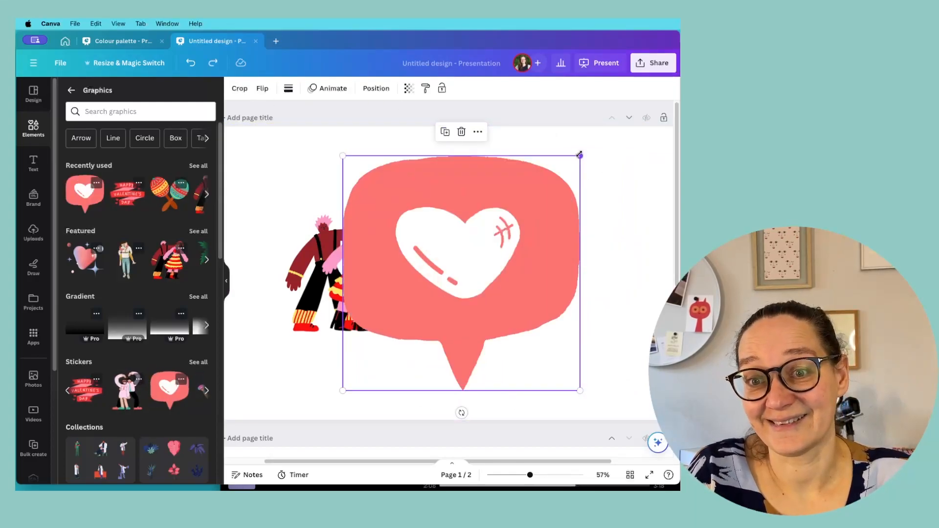
left_click_drag(580, 155, 482, 251)
left_click_drag(380, 299, 542, 225)
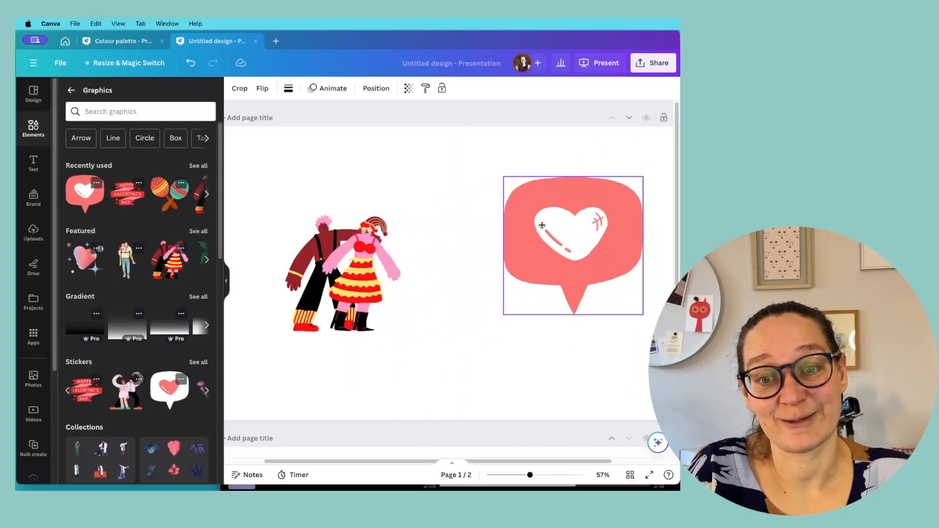
key("Delete")
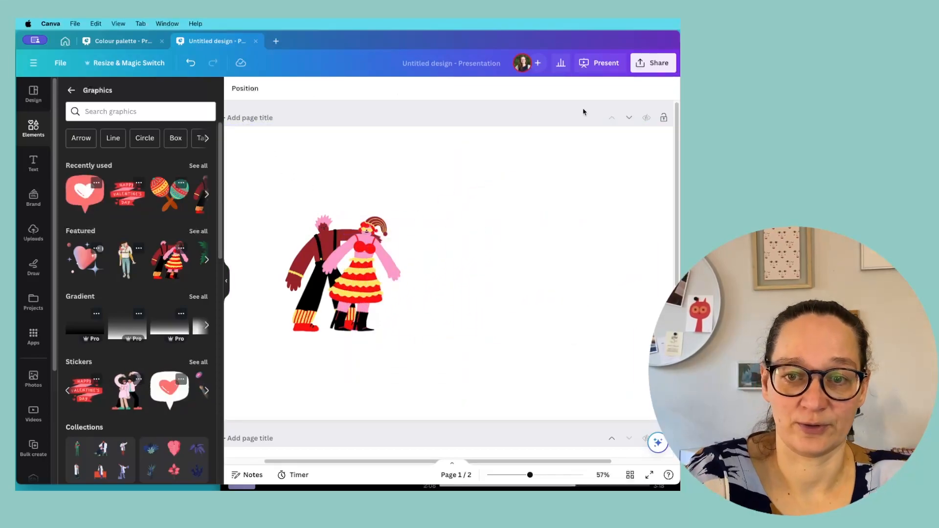
Step: Copy the nine colour swatches from page 1 of the Colour palette design onto page 2 of the untitled travel graphics design
scroll(283, 217, "down", 5)
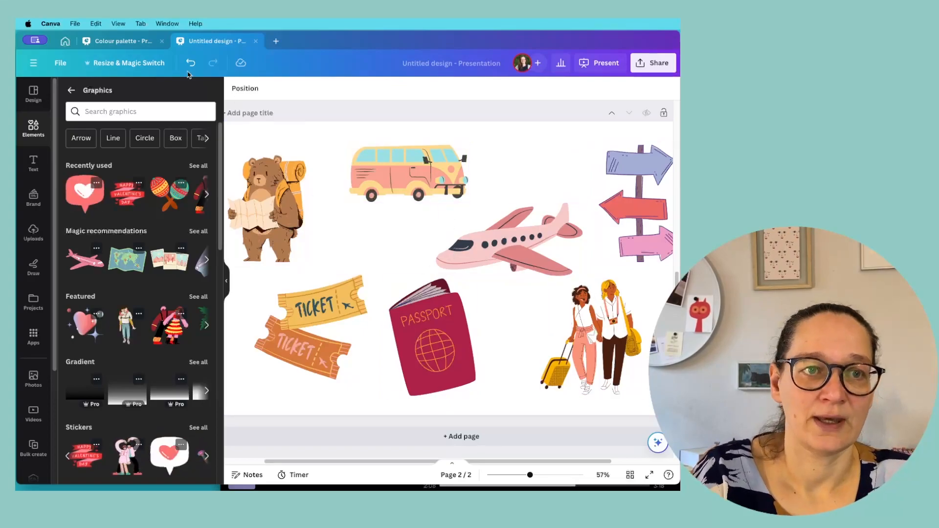
left_click(111, 41)
left_click_drag(259, 257, 337, 150)
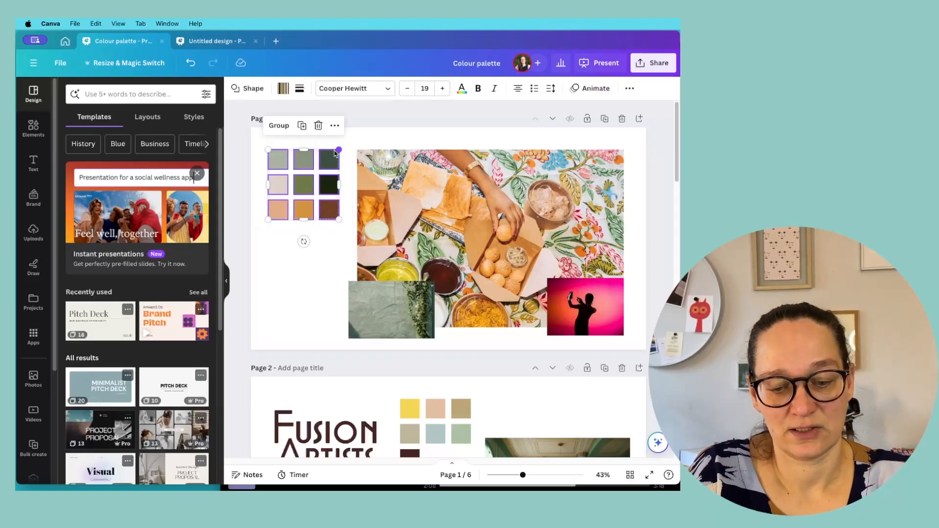
left_click(215, 44)
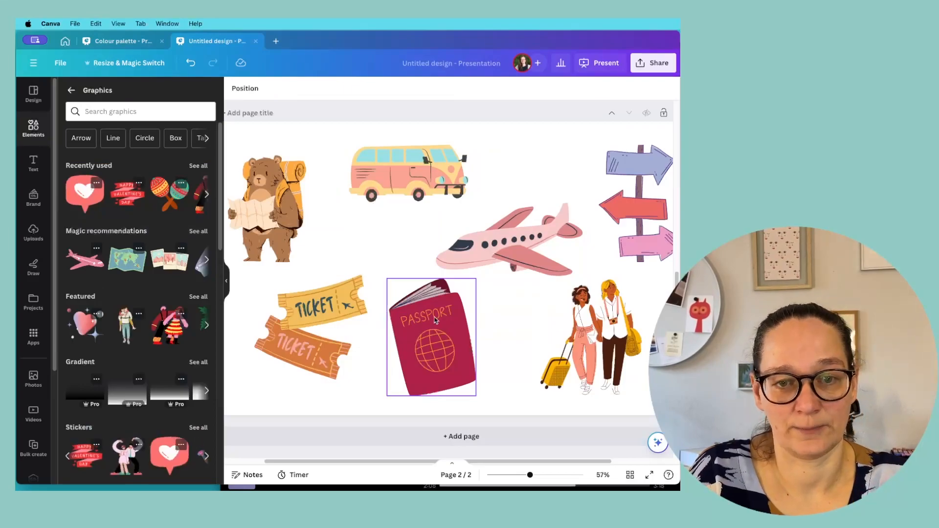
key("ctrl+v")
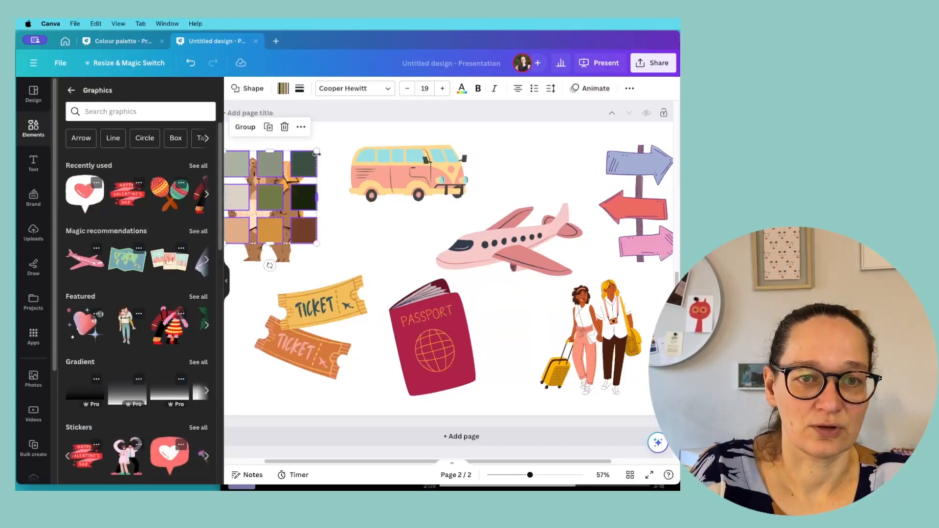
Step: Scale down the pasted swatch grid and place it below the camper van, beside the airplane
left_click_drag(316, 154, 407, 221)
left_click(541, 181)
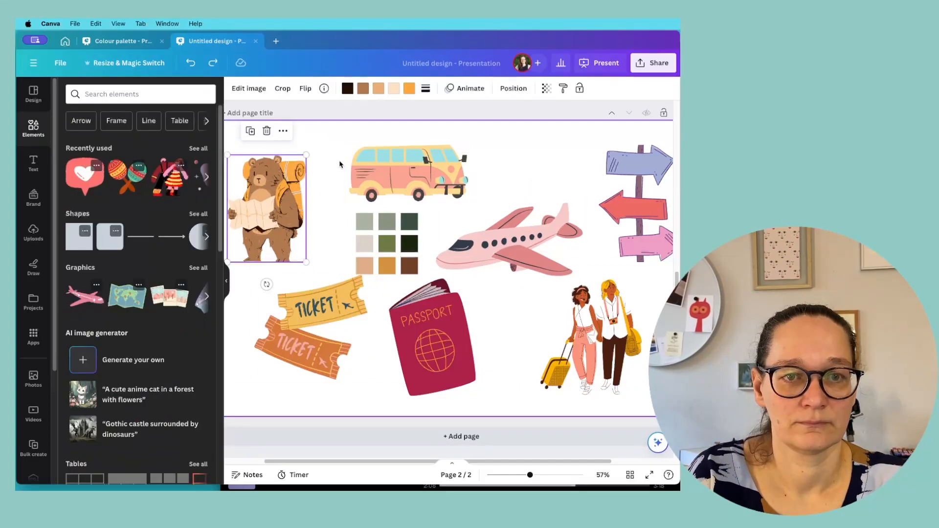
left_click(326, 171)
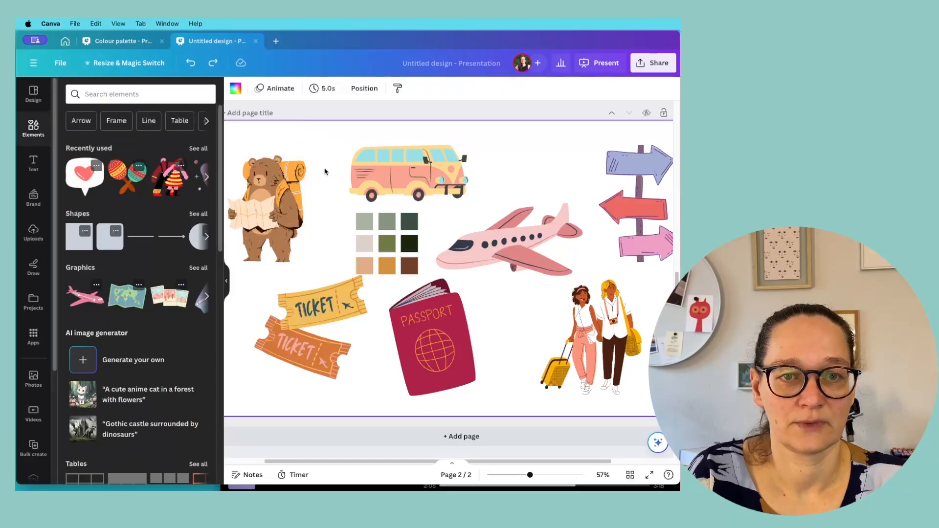
Step: Recolour the bear graphic's darkest colour to #1B250F by sampling the darkest green swatch with the eyedropper
left_click(282, 199)
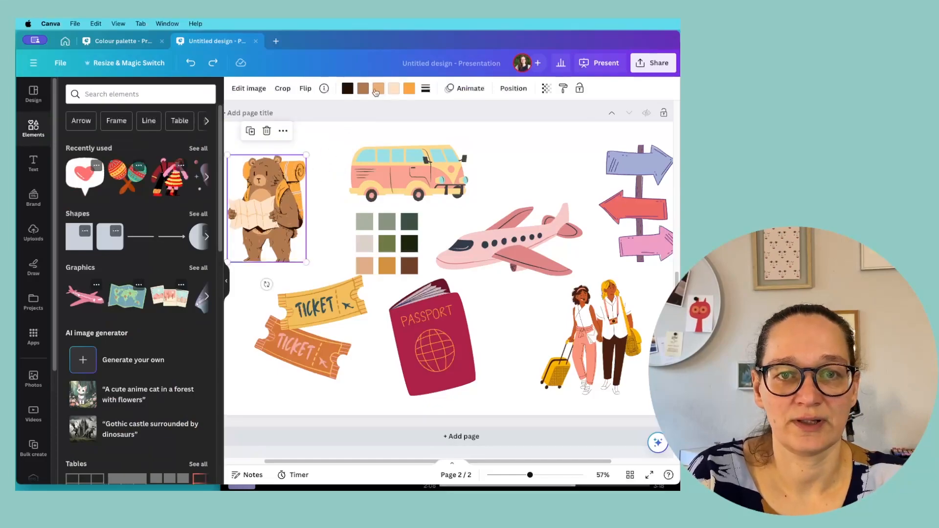
left_click(348, 90)
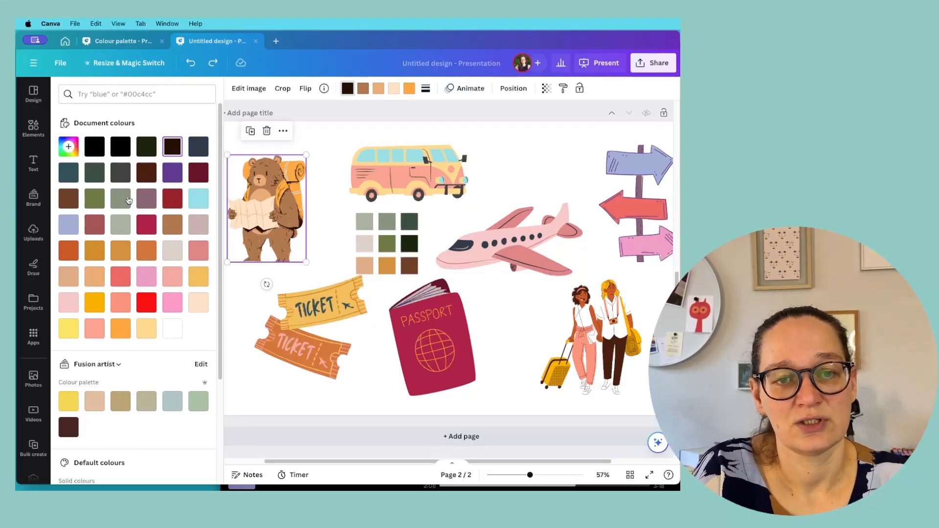
left_click(69, 147)
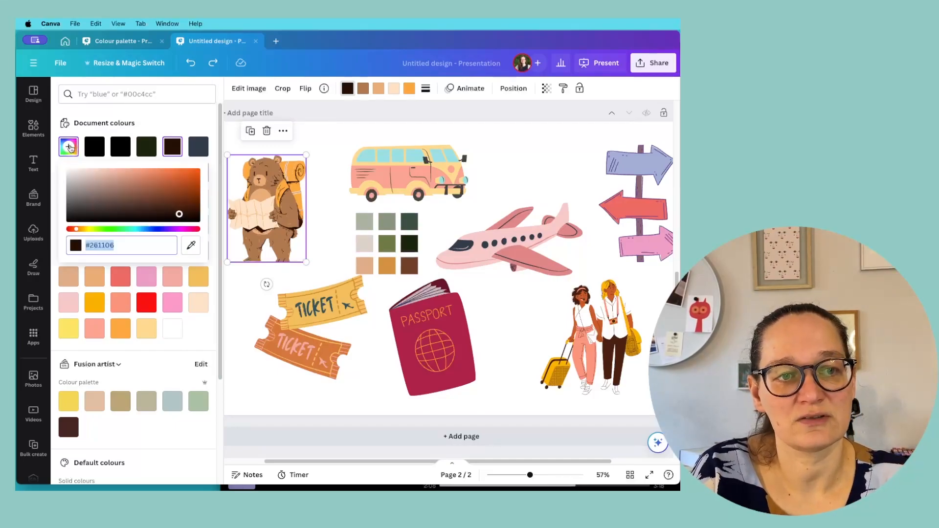
left_click(192, 248)
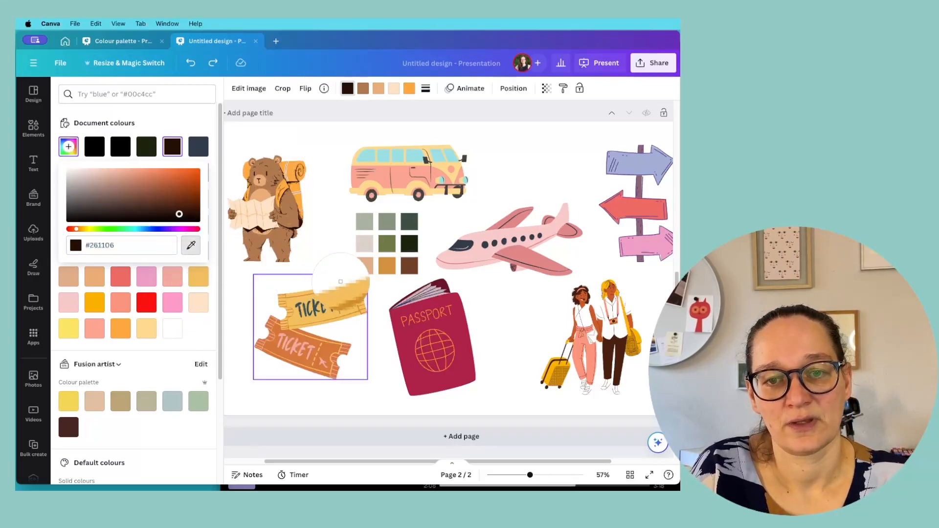
left_click(410, 244)
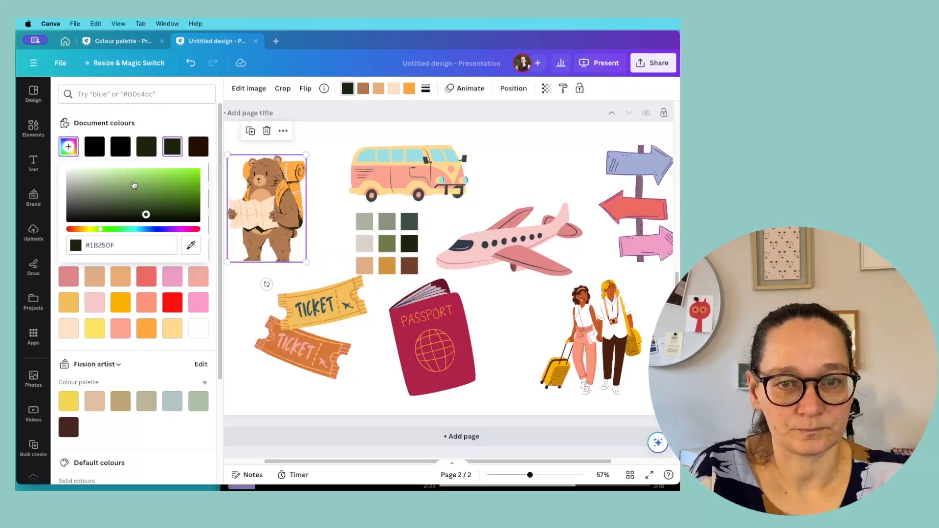
Step: Recolour the bear's brown fur to #6F4029 by sampling the dark brown swatch with the eyedropper
left_click(363, 89)
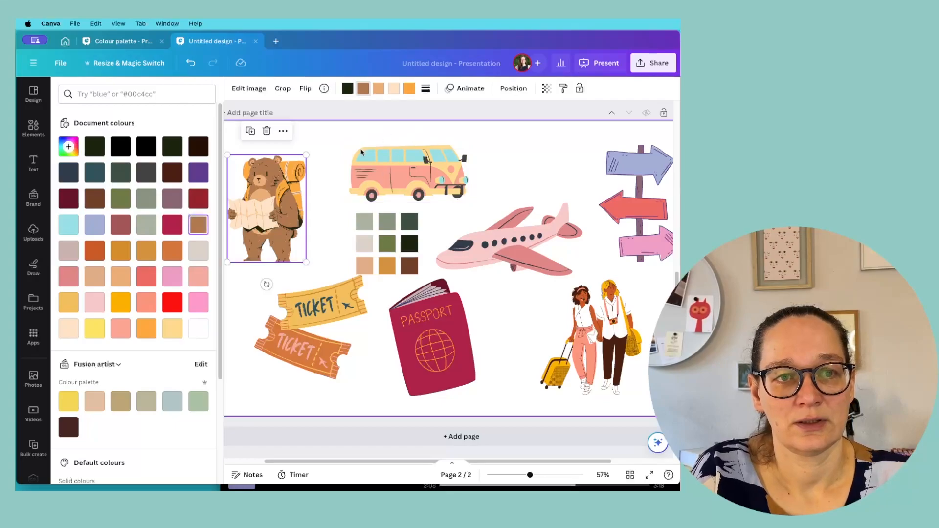
left_click(70, 148)
left_click(190, 245)
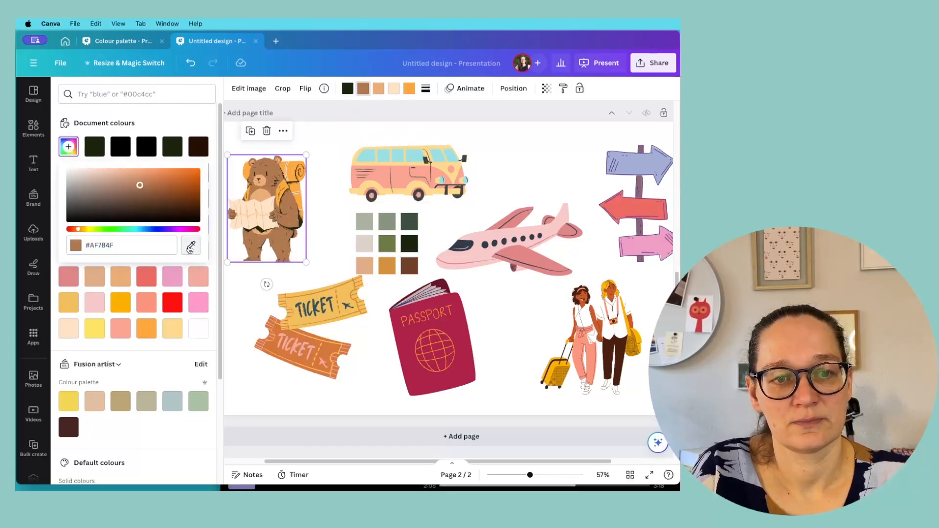
left_click(409, 265)
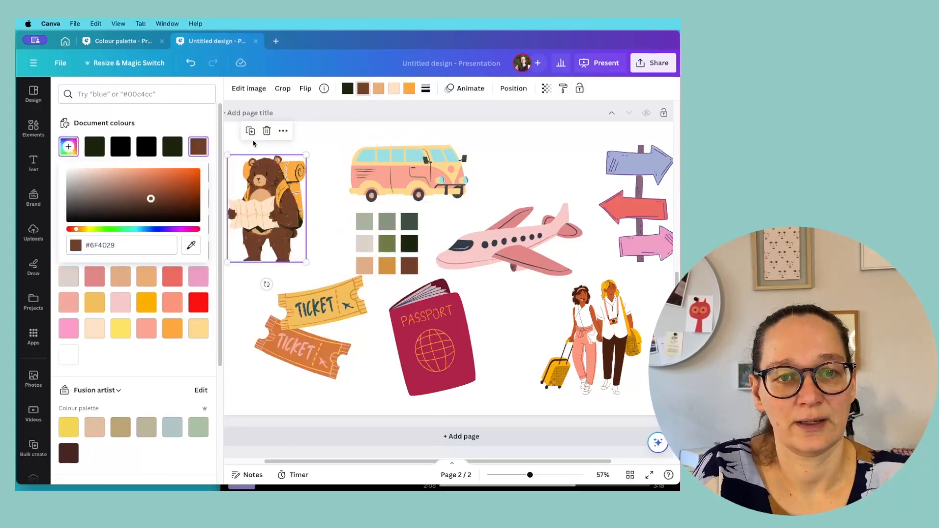
Step: Recolour the bear's light tan muzzle to #8A9480 by sampling the medium sage green swatch with the eyedropper
left_click(379, 91)
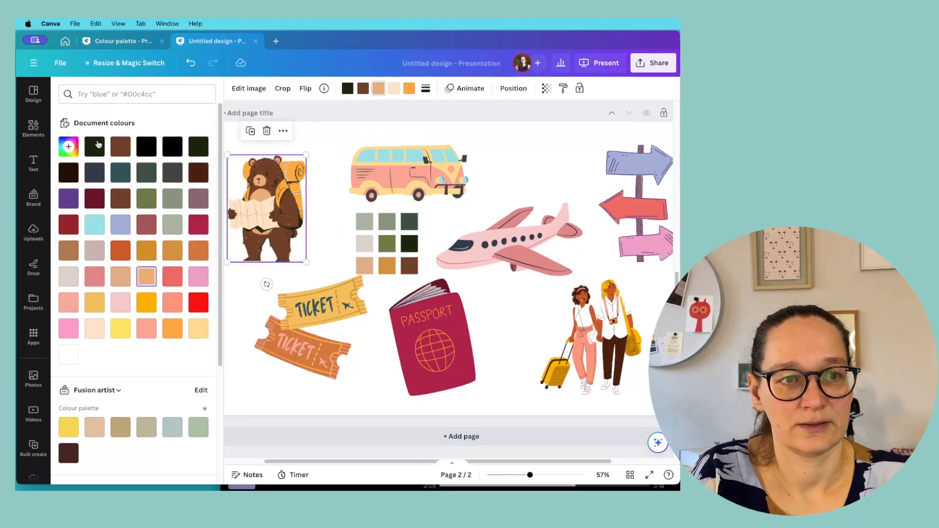
left_click(67, 146)
left_click(190, 243)
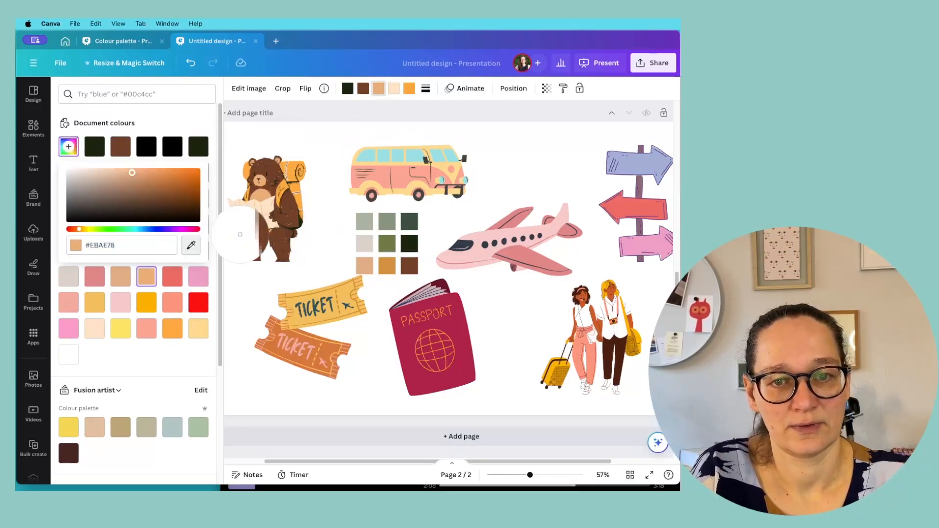
left_click(387, 224)
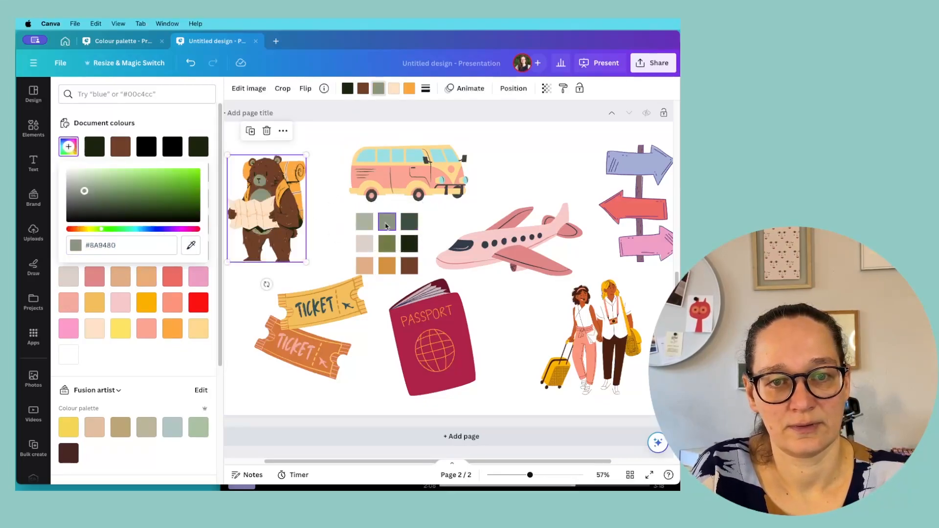
Step: Recolour the bear's cream map to #3E5043 by sampling the dark grey-green swatch with the eyedropper
left_click(395, 89)
left_click(68, 146)
left_click(191, 245)
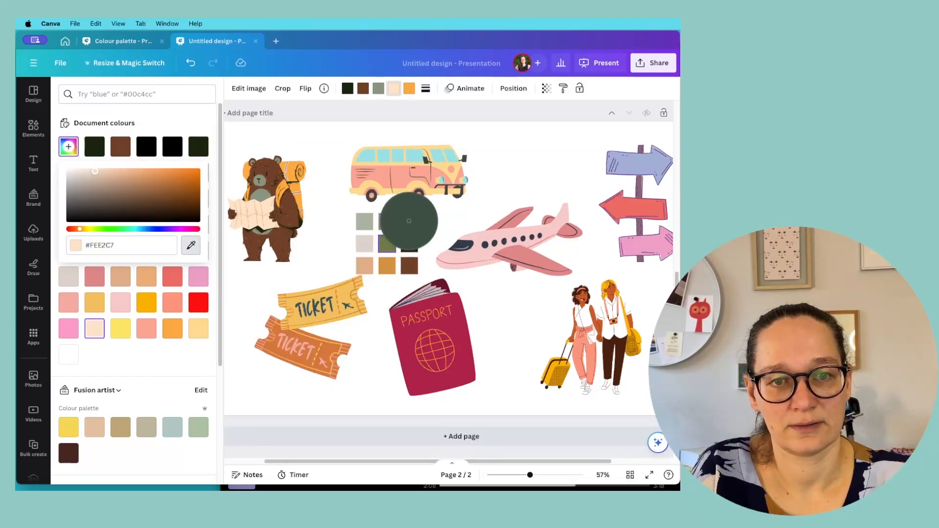
left_click(409, 221)
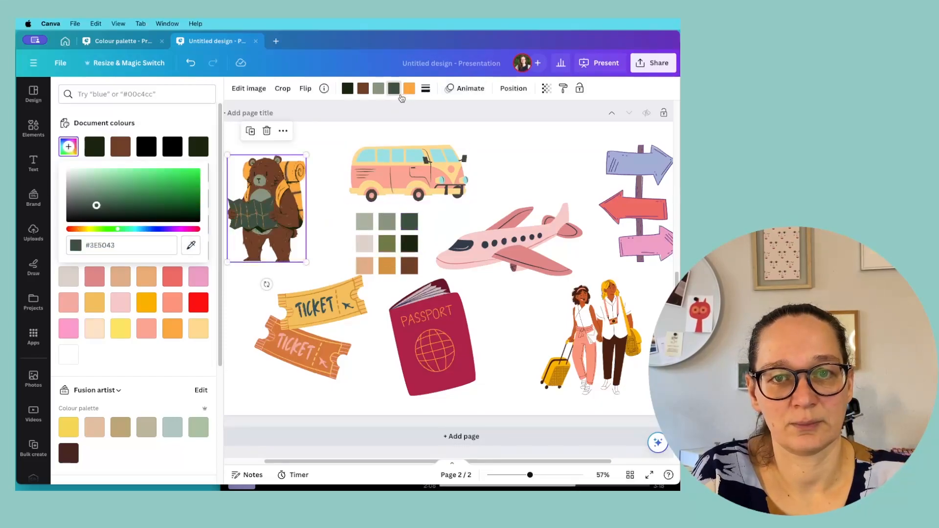
Step: Recolour the bear's orange backpack to #D4933F by sampling the ochre swatch with the eyedropper
left_click(408, 91)
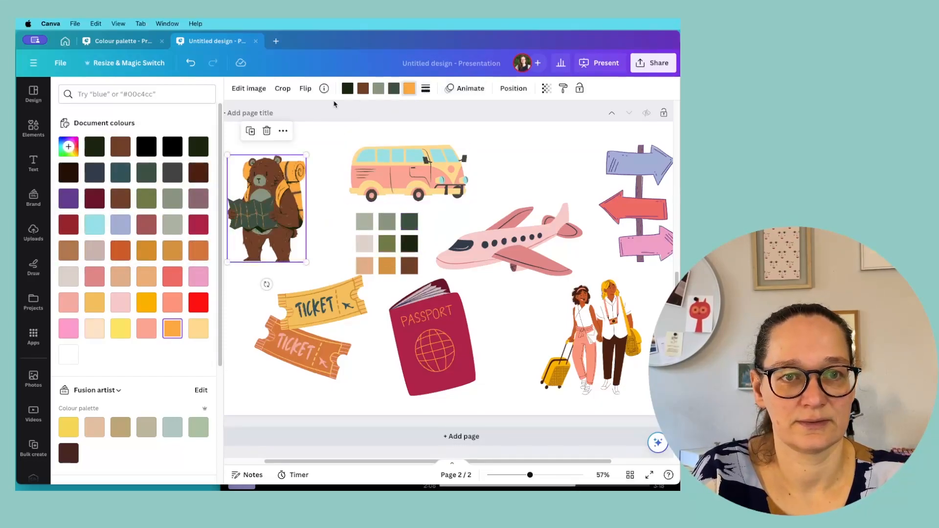
left_click(68, 147)
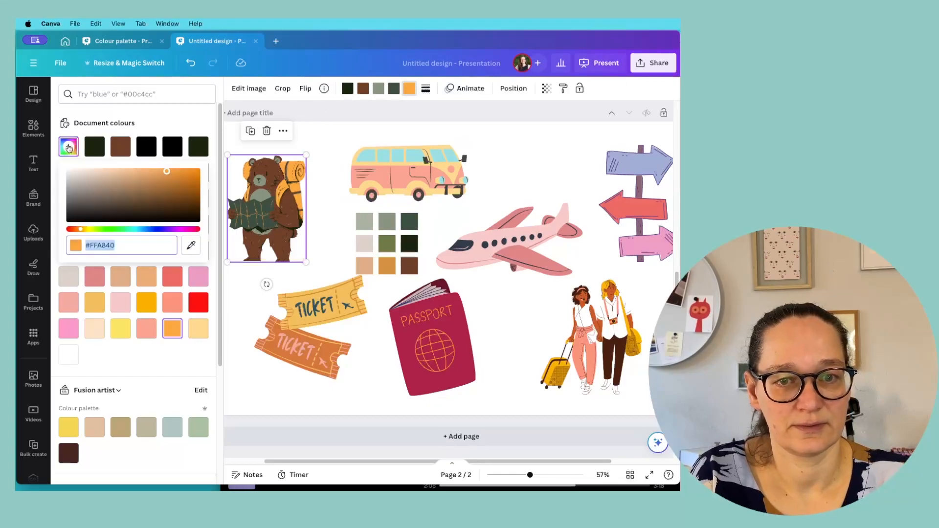
left_click(191, 245)
left_click(387, 266)
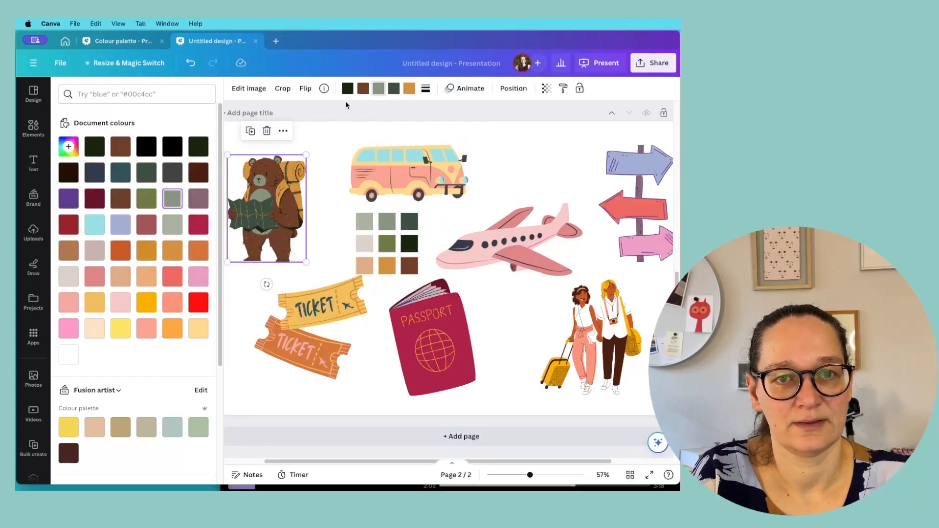
Step: Recolour the bear's sage green muzzle by sampling the peach swatch with the eyedropper
left_click(69, 148)
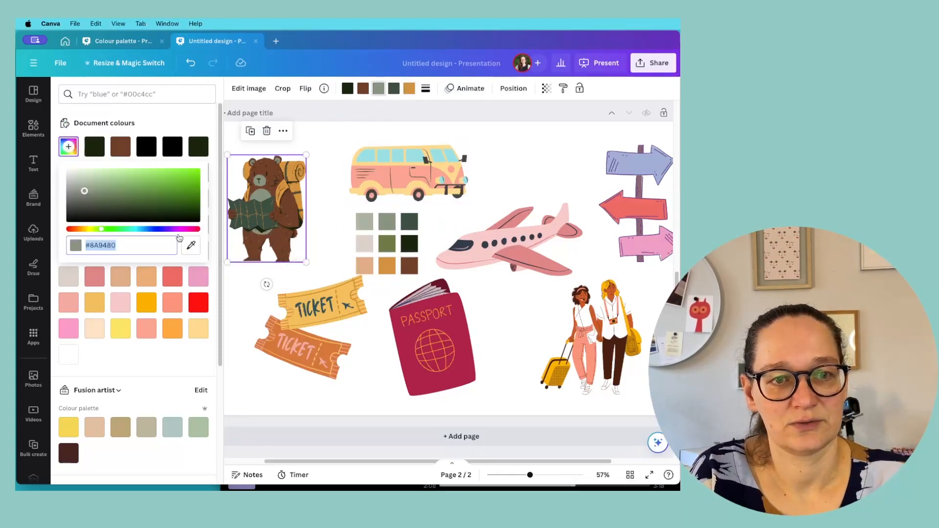
left_click(191, 245)
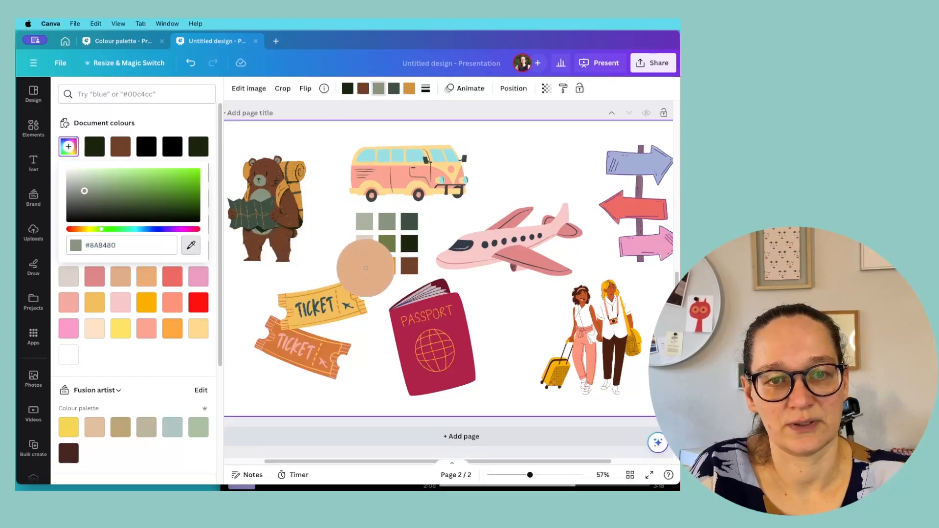
left_click(365, 268)
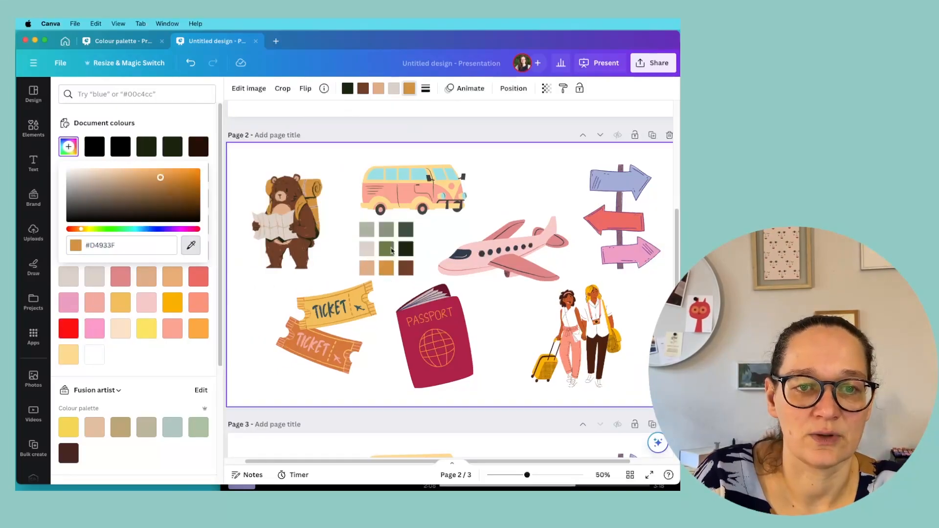
Step: Recolour the bear's ochre backpack by sampling the olive green swatch with the eyedropper
left_click(348, 155)
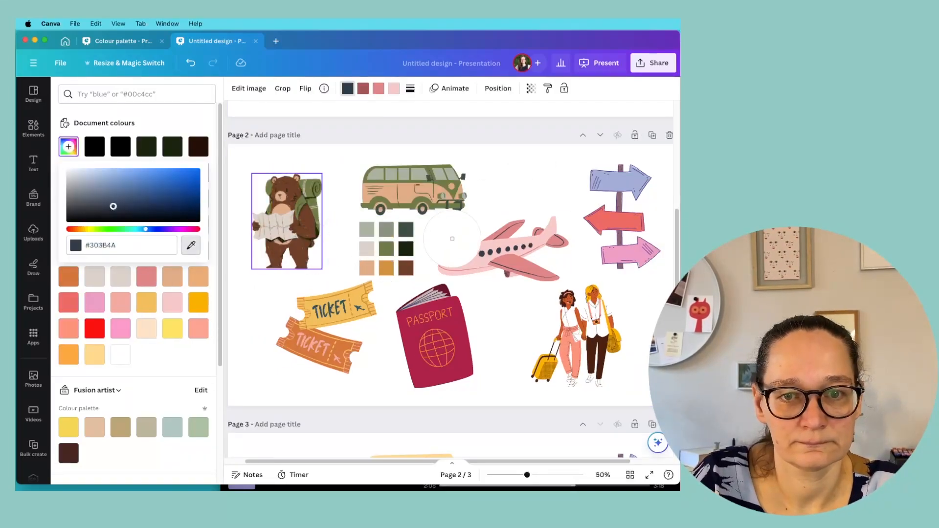
left_click(470, 252)
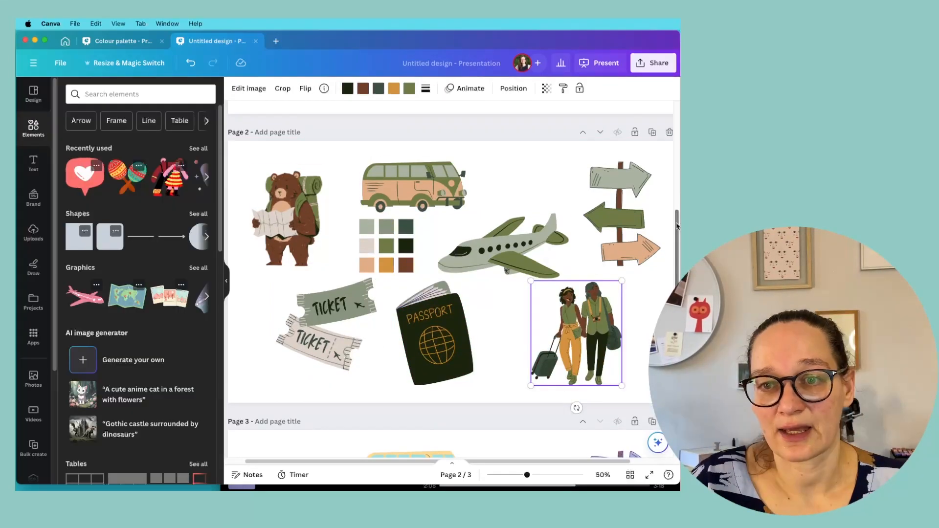
Step: Compare the recoloured travel graphics on page 2 with the original versions on page 3
scroll(677, 226, "down", 10)
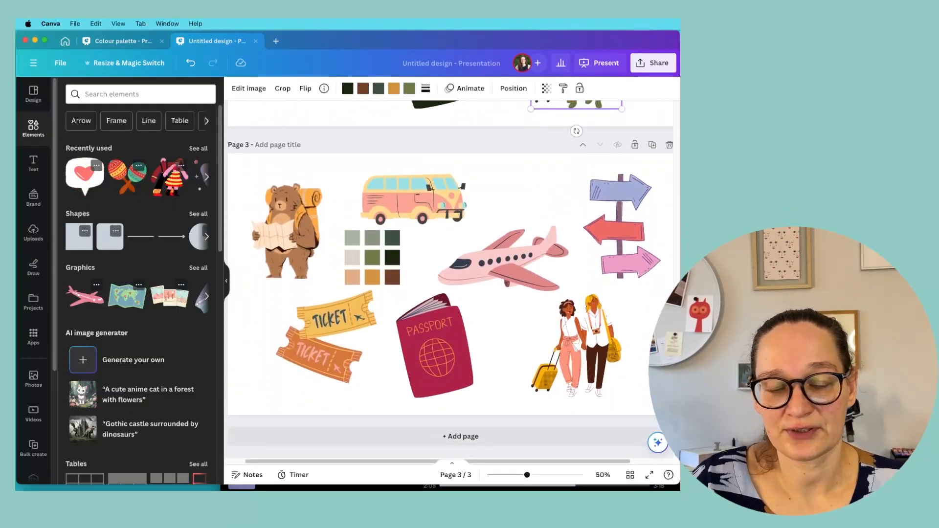
scroll(663, 222, "up", 10)
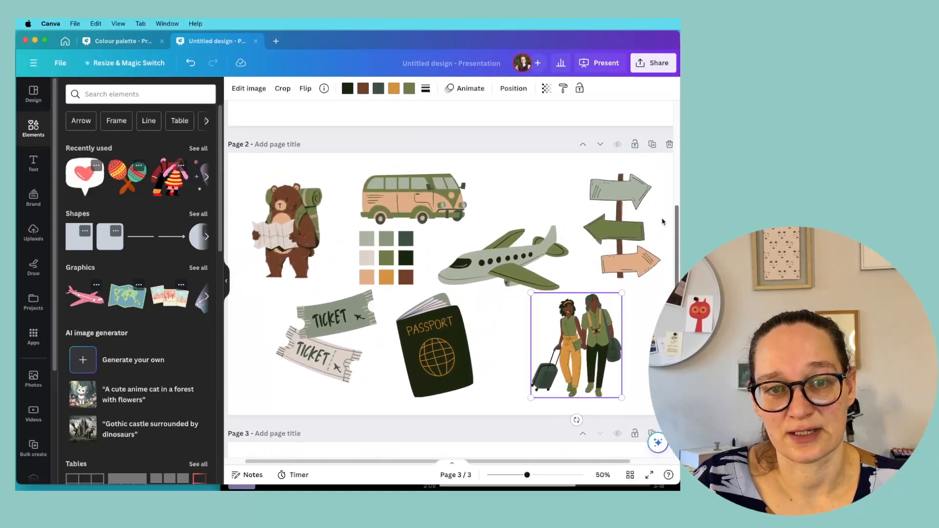
scroll(665, 220, "up", 1)
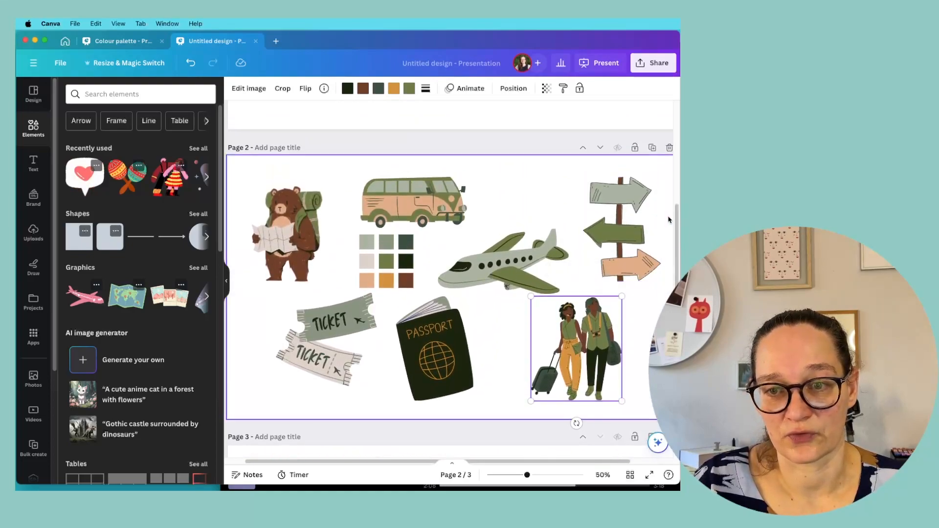